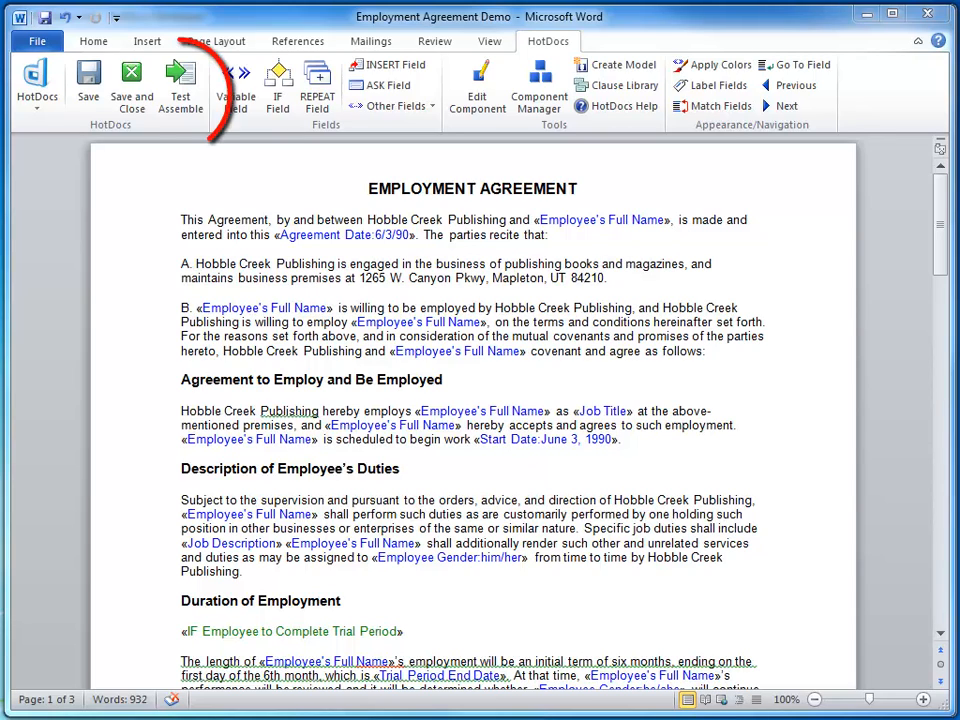
Step: Test-assemble the employment agreement template and look through its Agreement Information, Job Information, Salary & Benefits and Employee Information interview dialogs
{"action": "left_click", "coordinate": [180, 97]}
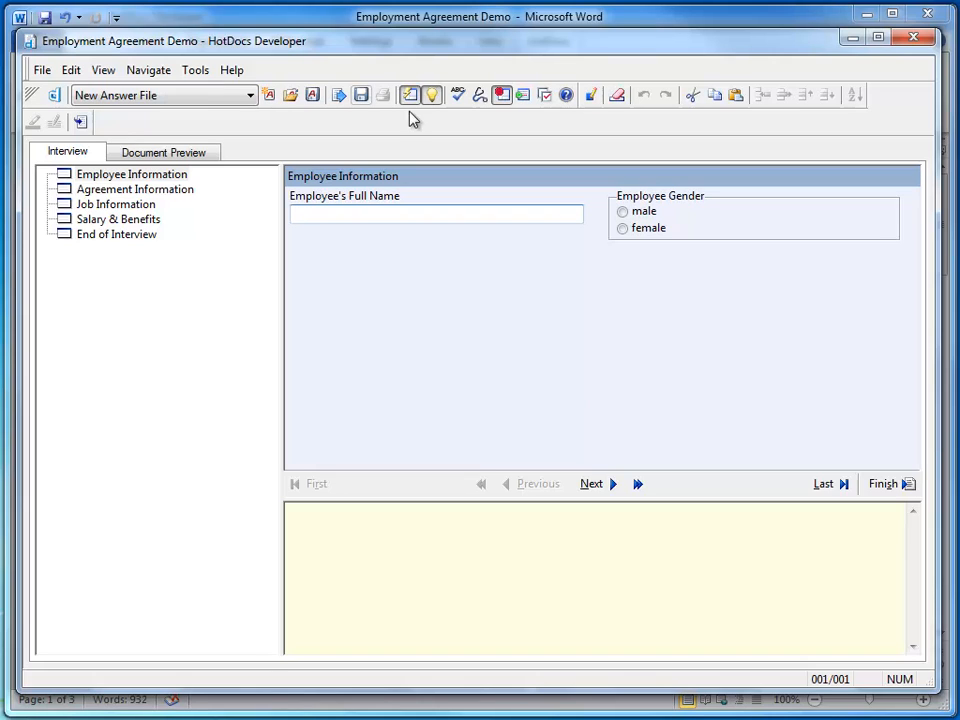
{"action": "left_click", "coordinate": [85, 190]}
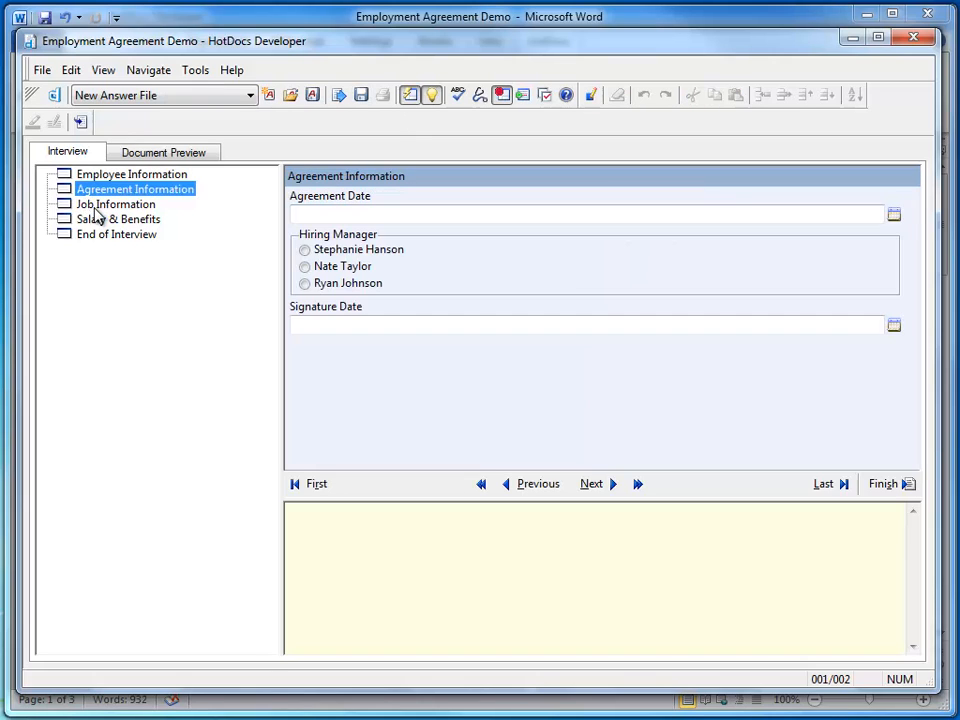
{"action": "left_click", "coordinate": [94, 205]}
{"action": "left_click", "coordinate": [103, 220]}
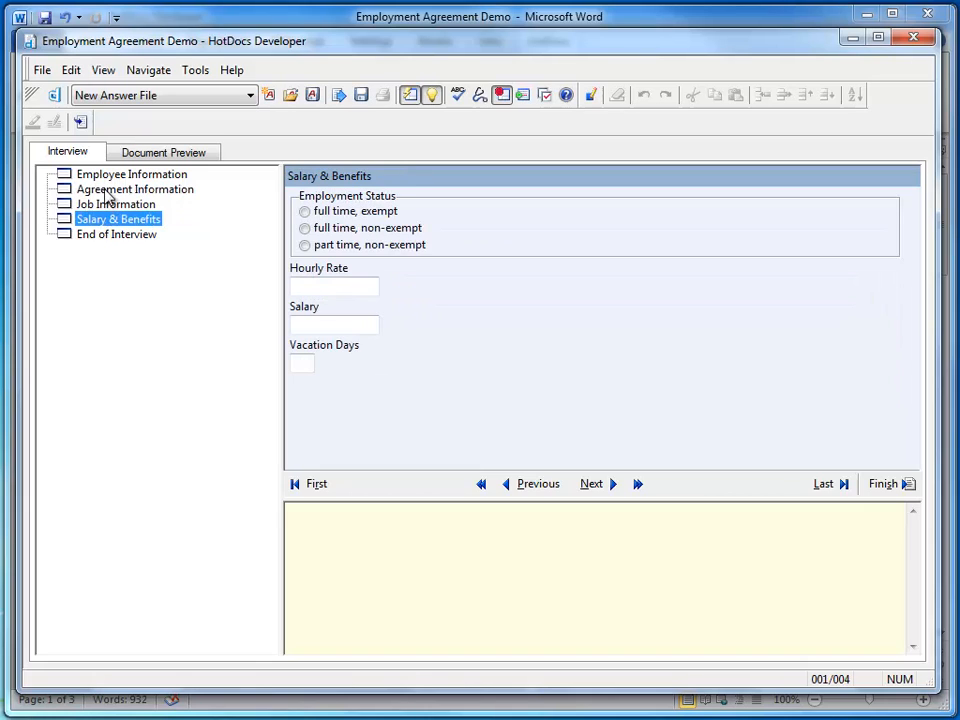
{"action": "left_click", "coordinate": [105, 175]}
{"action": "left_click", "coordinate": [330, 216]}
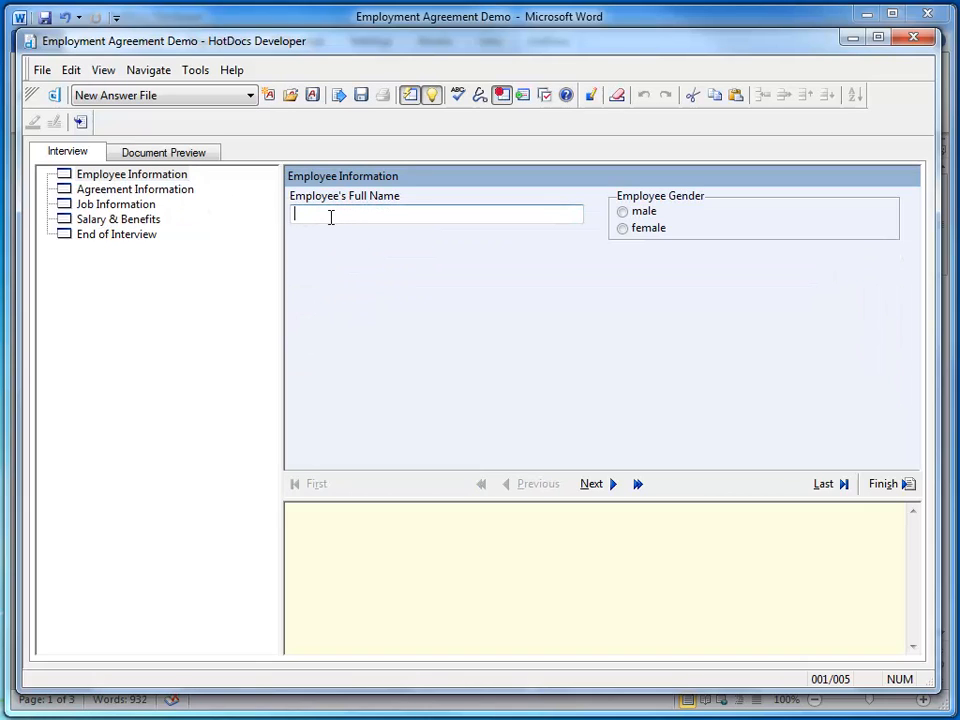
Step: Load the saved life insurance application answers into the test interview, review the assembled agreement in the document preview, and close the test
{"action": "left_click", "coordinate": [250, 95]}
{"action": "left_click", "coordinate": [216, 129]}
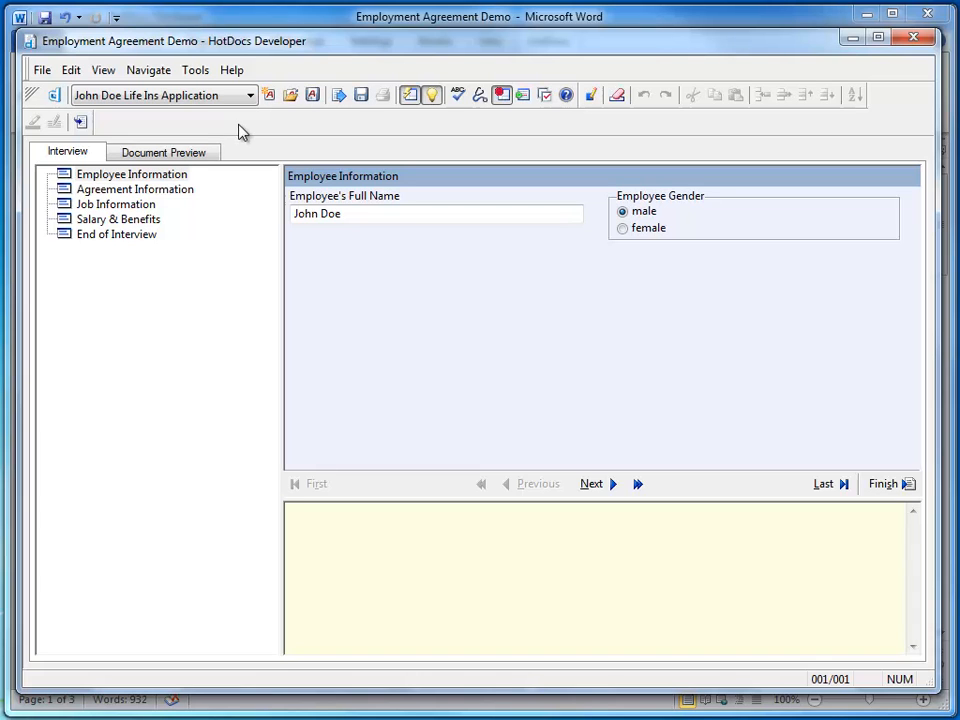
{"action": "left_click", "coordinate": [175, 155]}
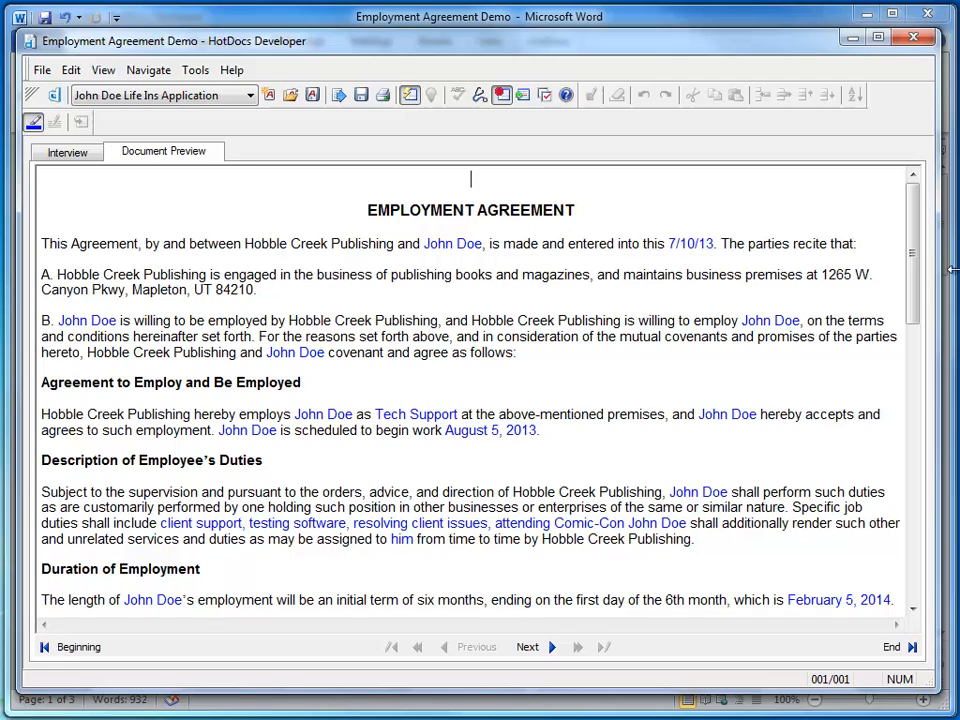
{"action": "scroll", "coordinate": [773, 310], "scroll_direction": "down", "scroll_amount": 4}
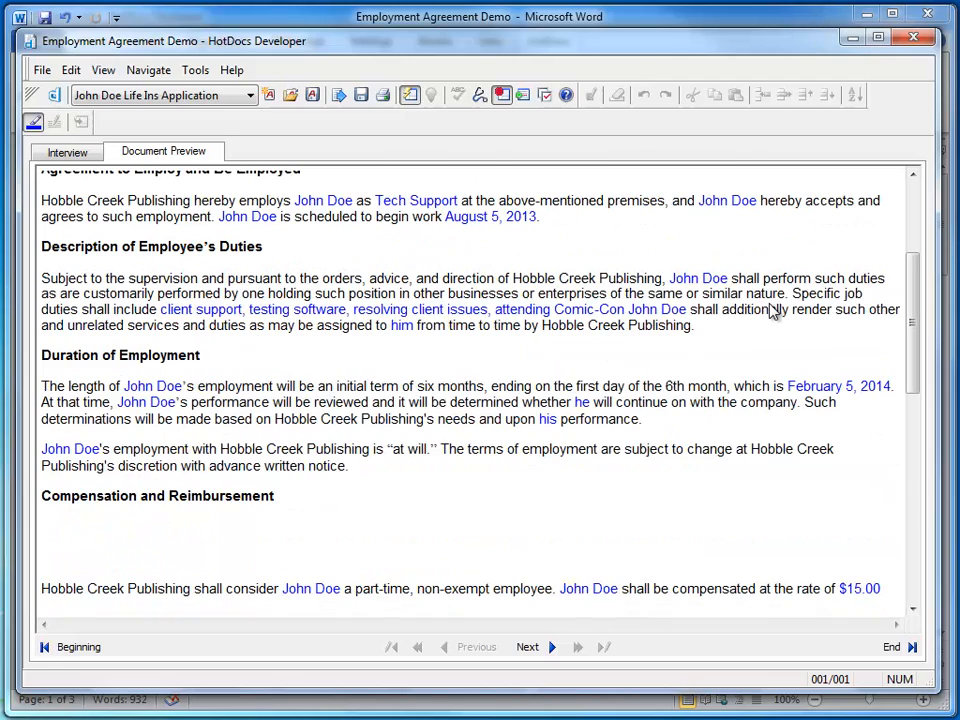
{"action": "scroll", "coordinate": [774, 312], "scroll_direction": "down", "scroll_amount": 4}
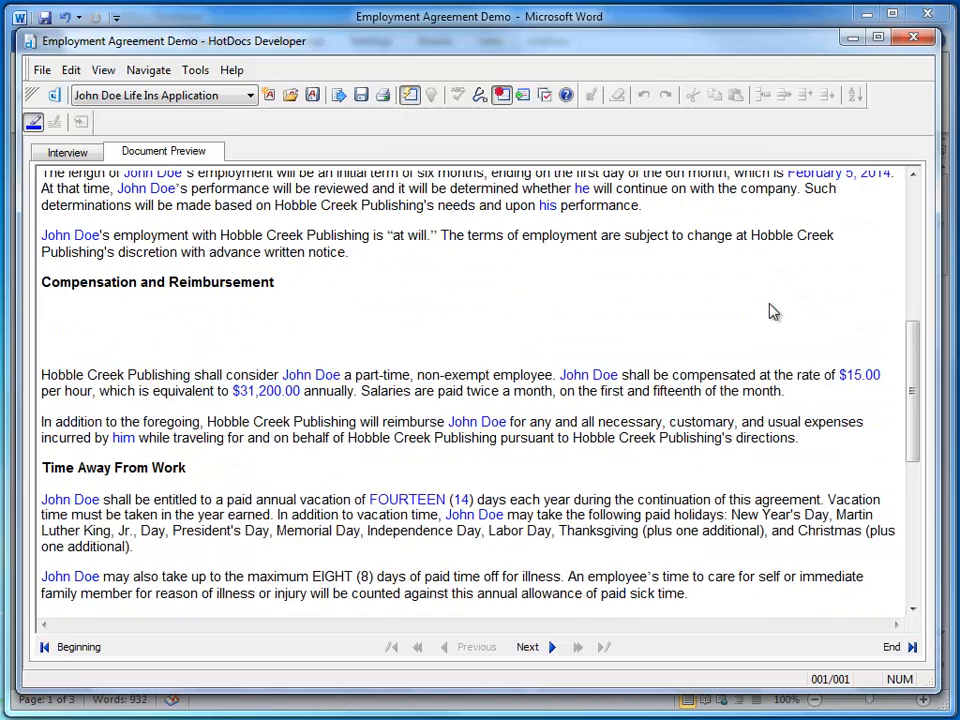
{"action": "scroll", "coordinate": [773, 312], "scroll_direction": "up", "scroll_amount": 8}
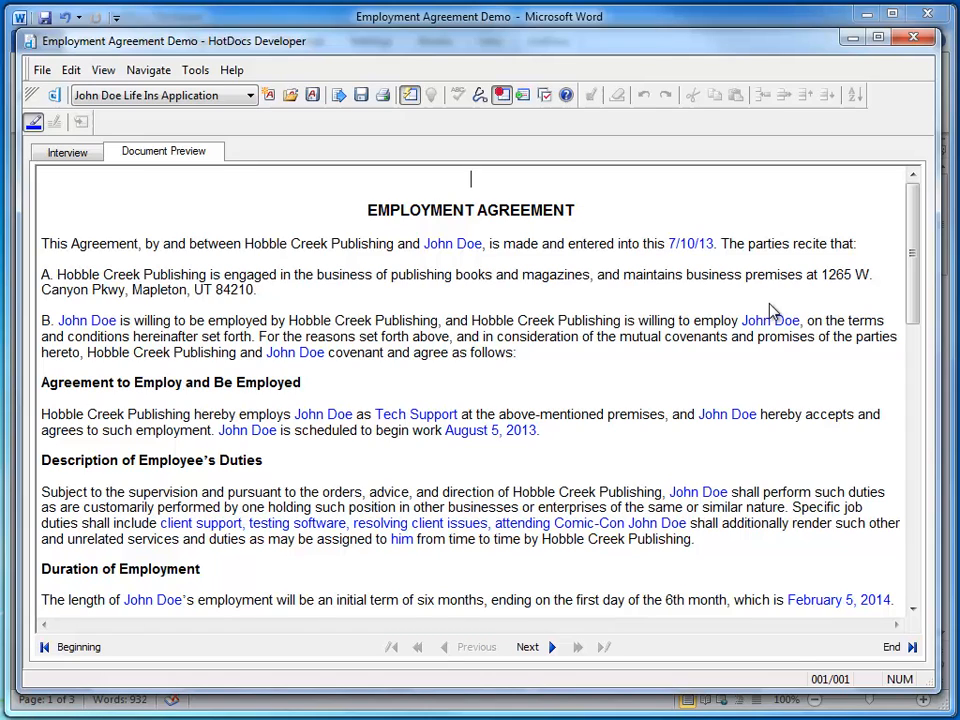
{"action": "scroll", "coordinate": [55, 310], "scroll_direction": "down", "scroll_amount": 8}
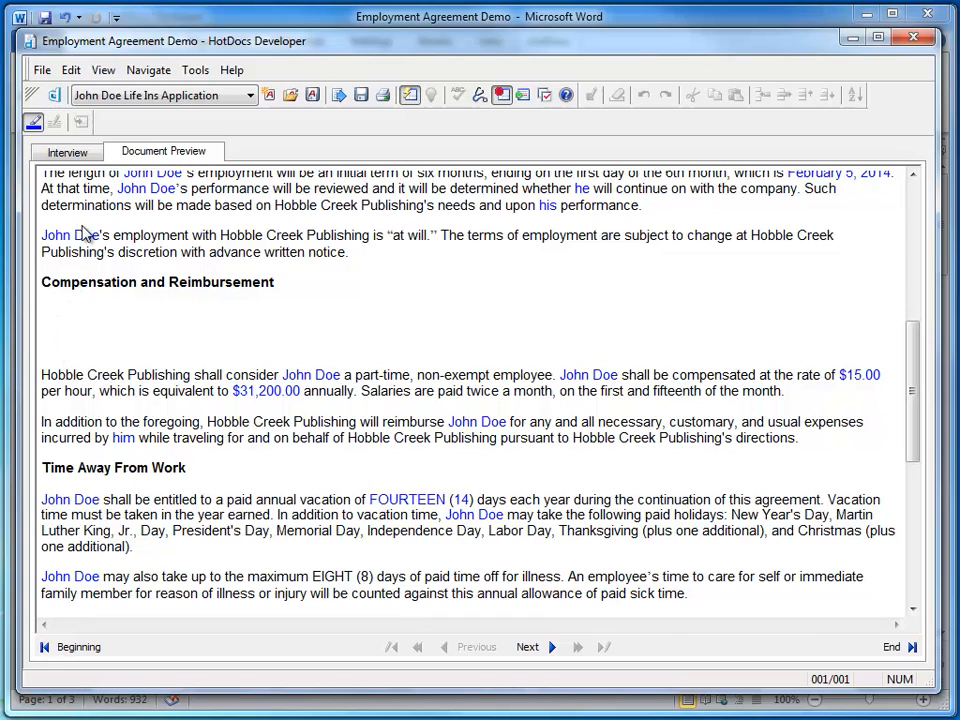
{"action": "left_click", "coordinate": [63, 156]}
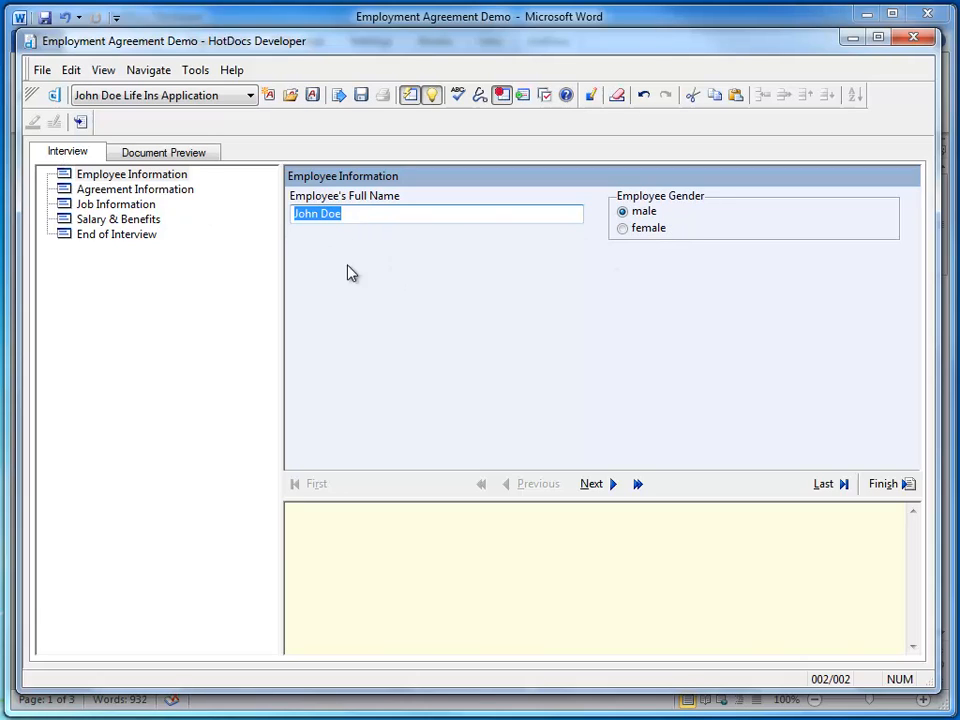
{"action": "left_click", "coordinate": [912, 40]}
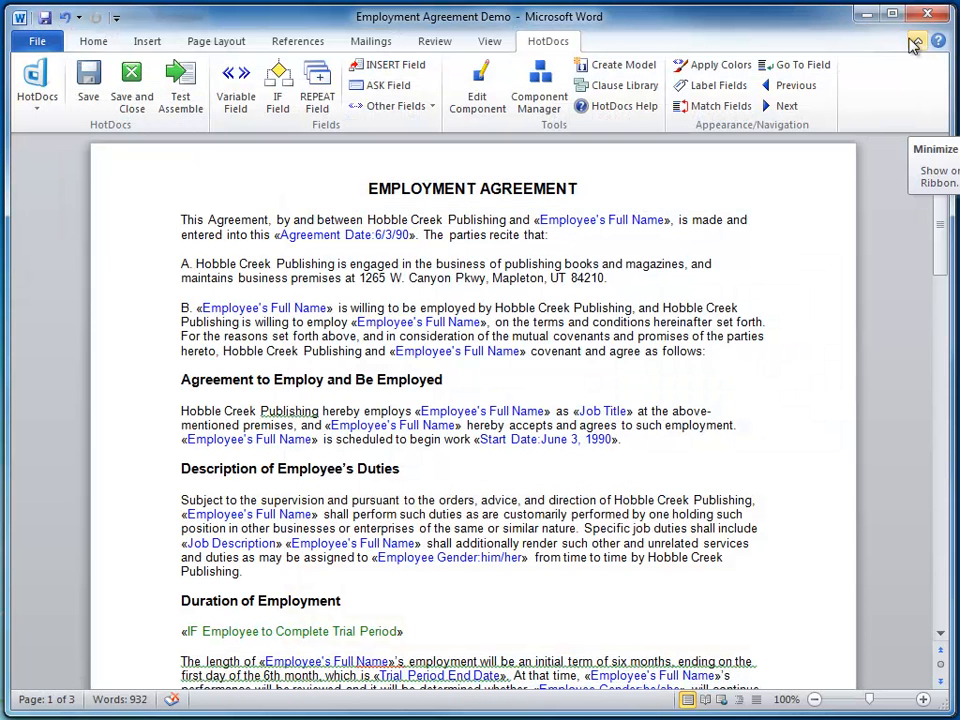
Step: Delete the extra blank lines below the ELSE IF "part time, non-exempt" field in the Compensation and Reimbursement section
{"action": "scroll", "coordinate": [645, 337], "scroll_direction": "down", "scroll_amount": 8}
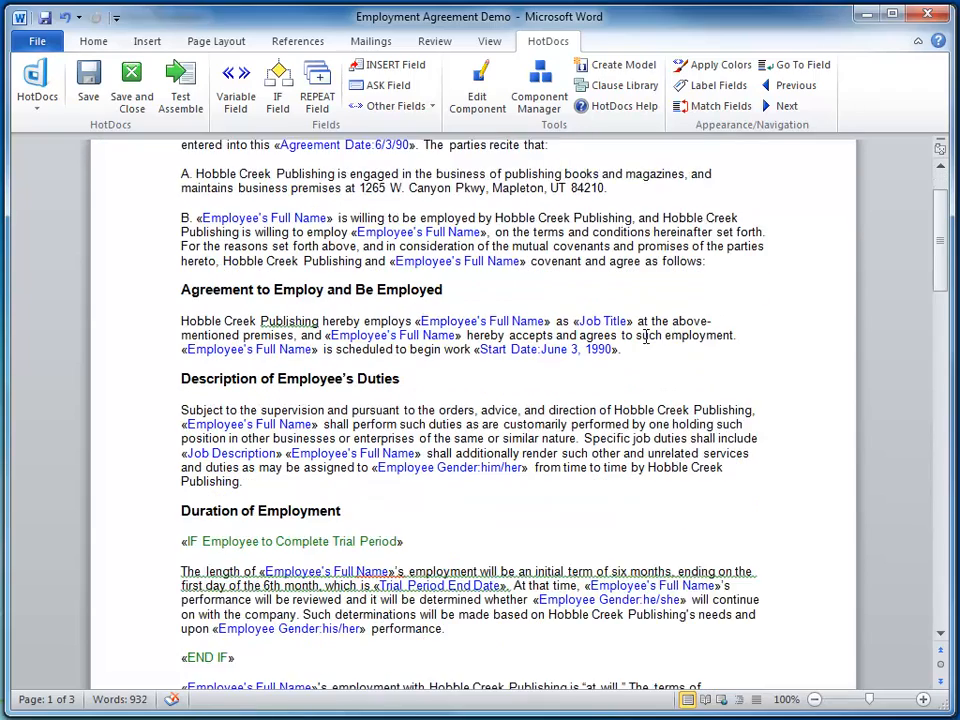
{"action": "scroll", "coordinate": [645, 333], "scroll_direction": "down", "scroll_amount": 5}
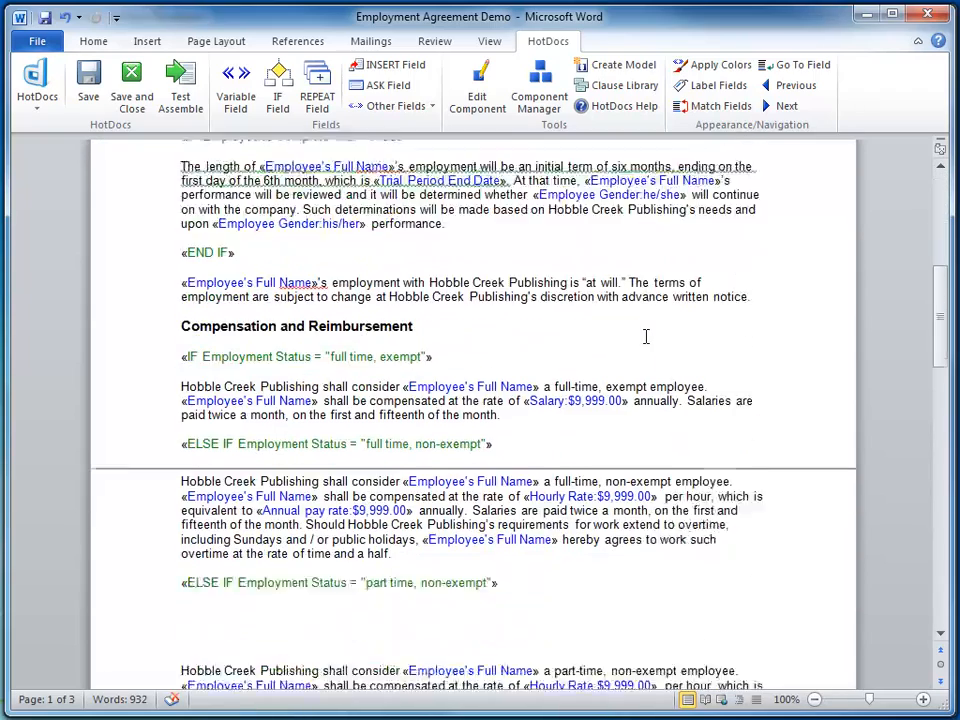
{"action": "left_click", "coordinate": [230, 530]}
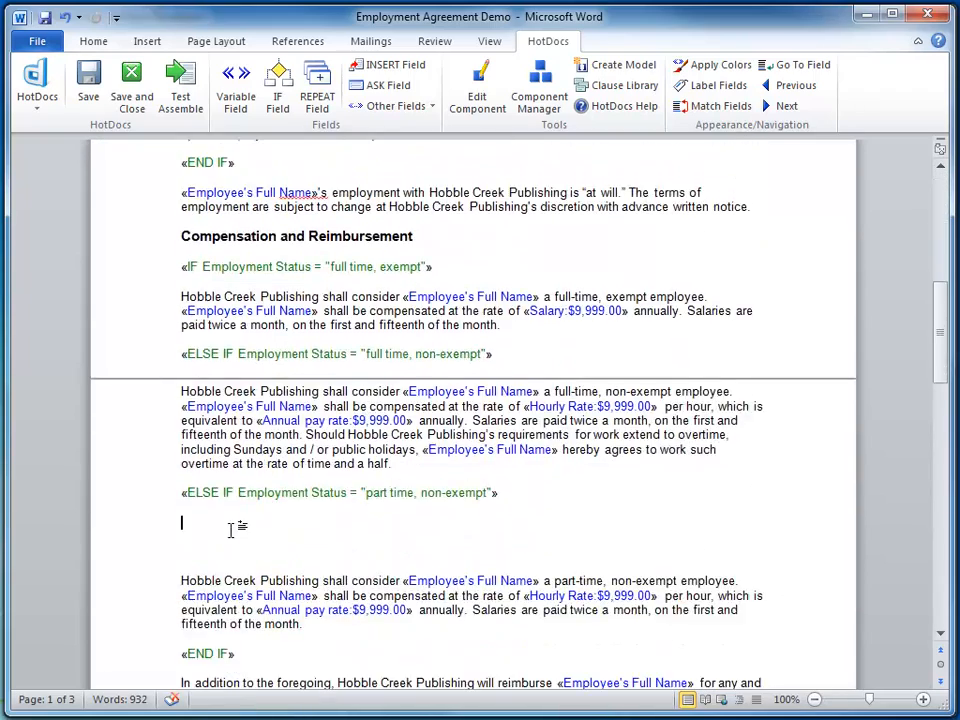
{"action": "key", "text": "Delete"}
{"action": "key", "text": "Delete"}
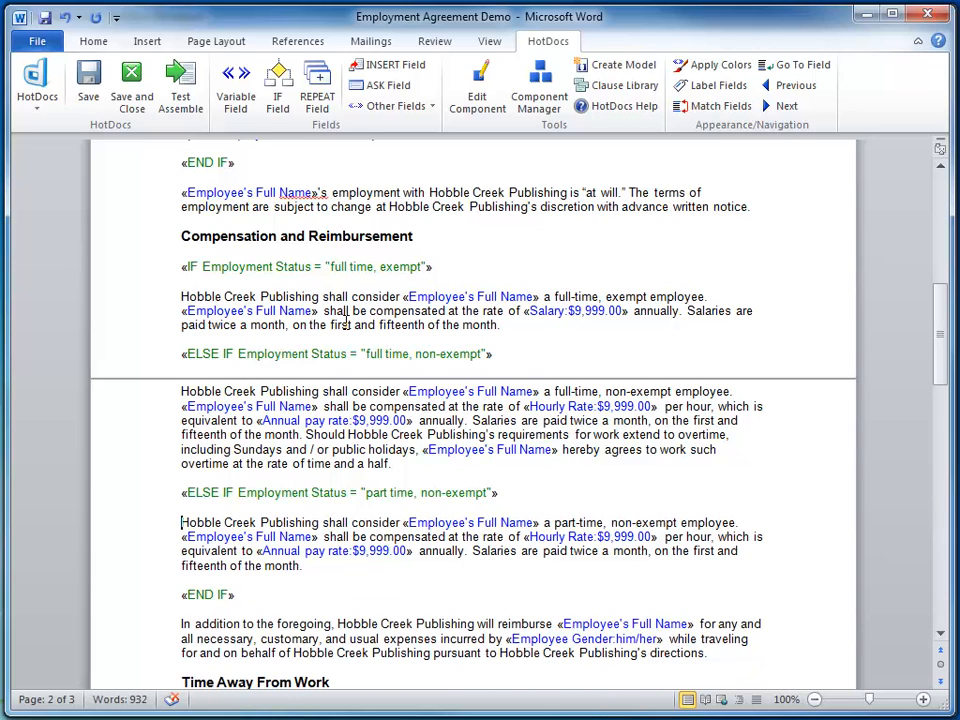
Step: Change the Employee Information dialog's layout so Employee Gender sits on its own row below Employee's Full Name, and save the change
{"action": "left_click", "coordinate": [546, 85]}
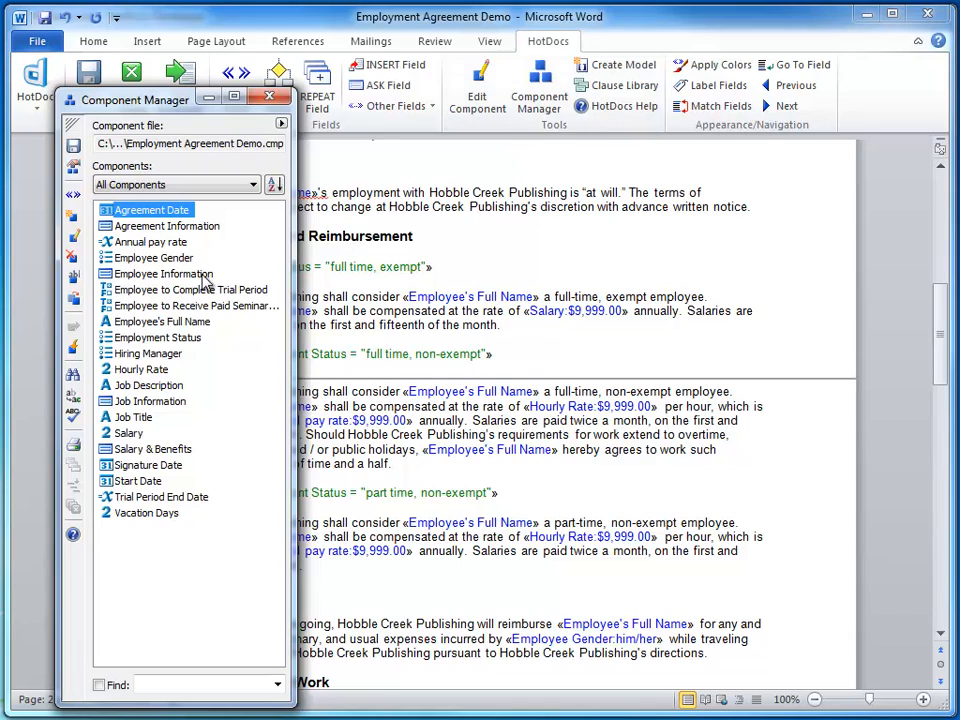
{"action": "double_click", "coordinate": [193, 273]}
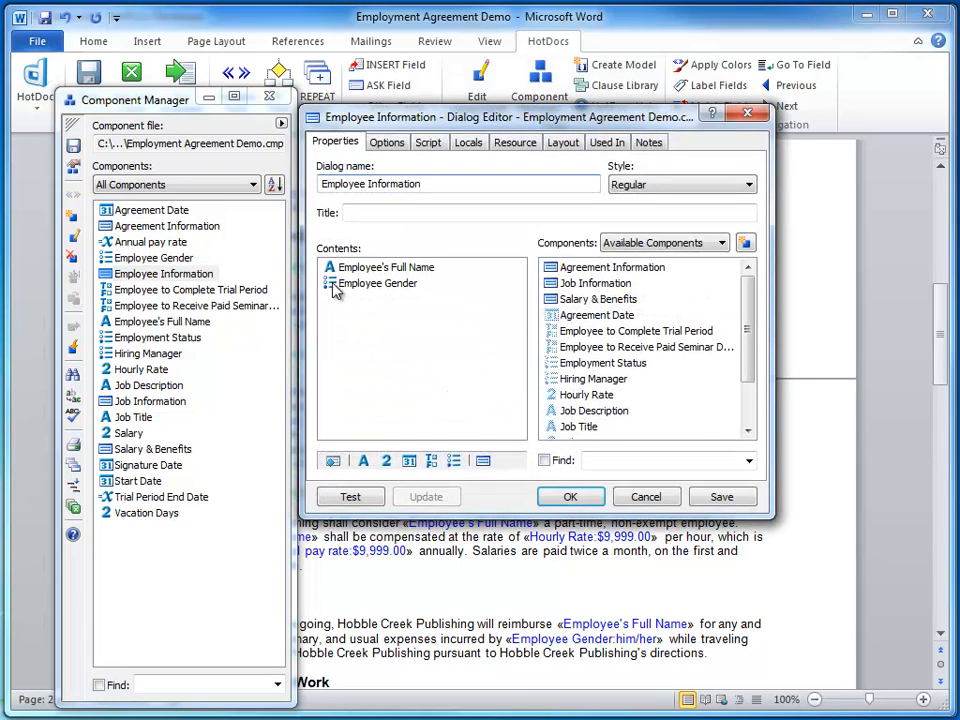
{"action": "left_click", "coordinate": [563, 145]}
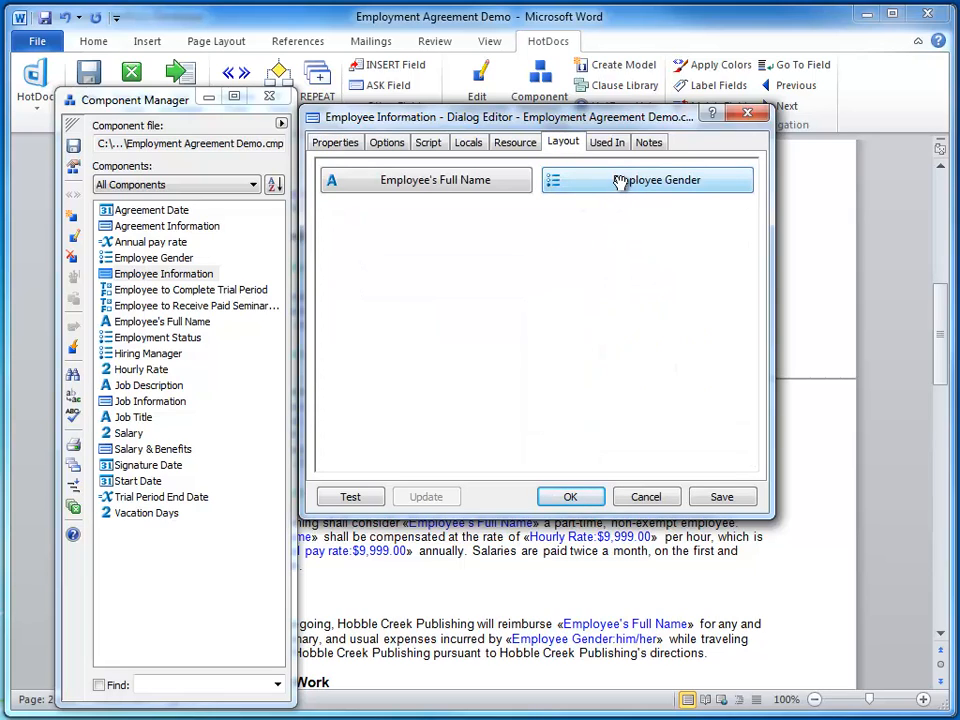
{"action": "left_click_drag", "start_coordinate": [620, 182], "coordinate": [430, 204]}
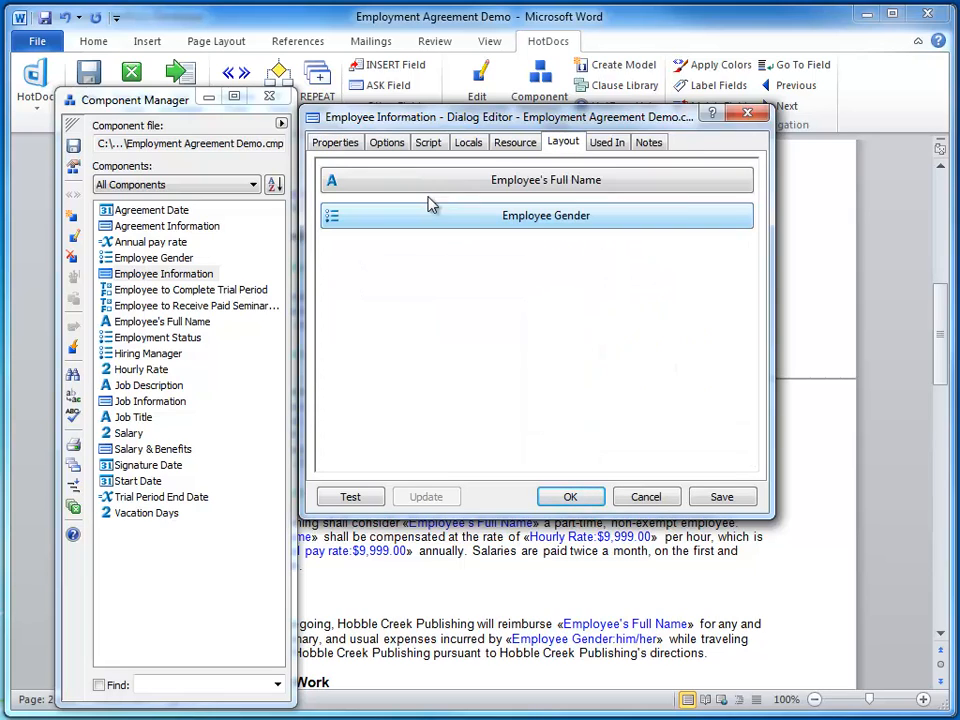
{"action": "left_click", "coordinate": [572, 497]}
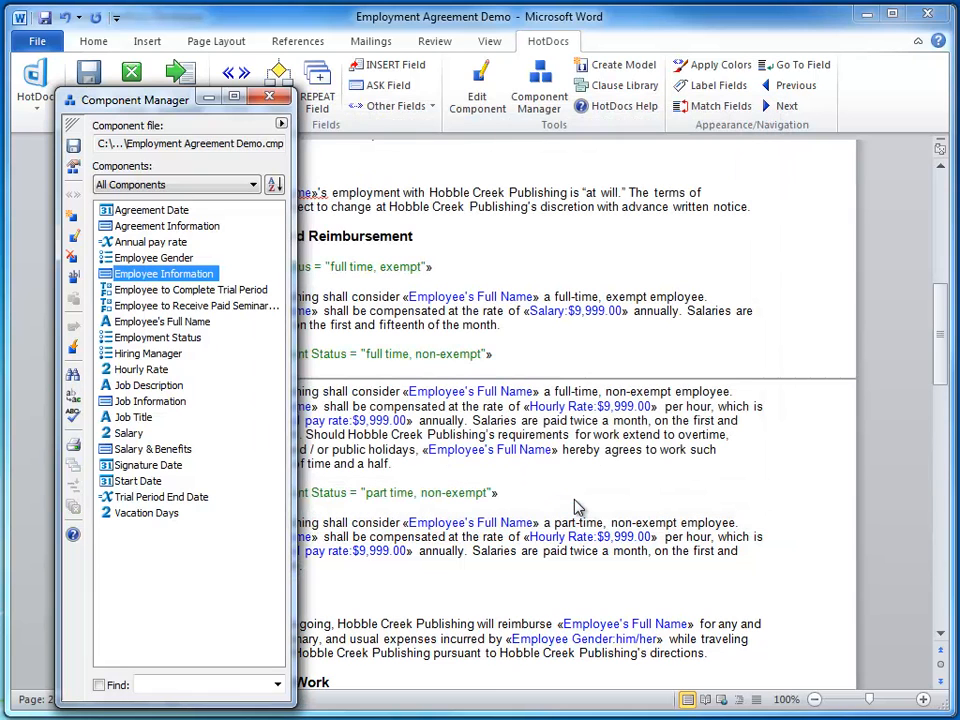
{"action": "left_click", "coordinate": [270, 99]}
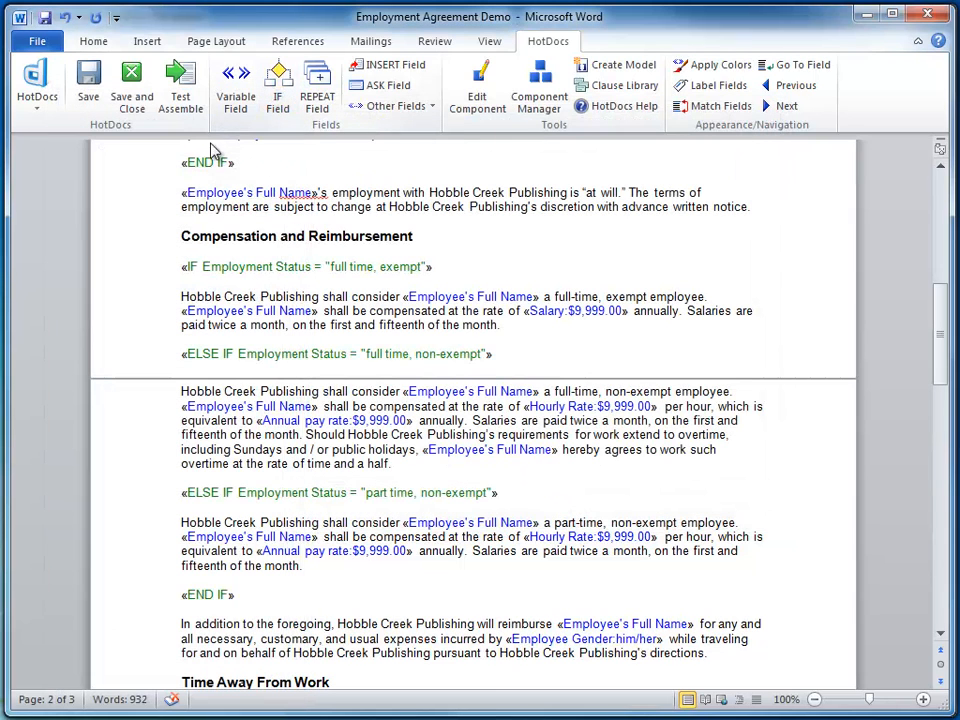
Step: Test-assemble the template again and check the Employee Information dialog layout and the Compensation and Reimbursement spacing in the document preview
{"action": "left_click", "coordinate": [181, 88]}
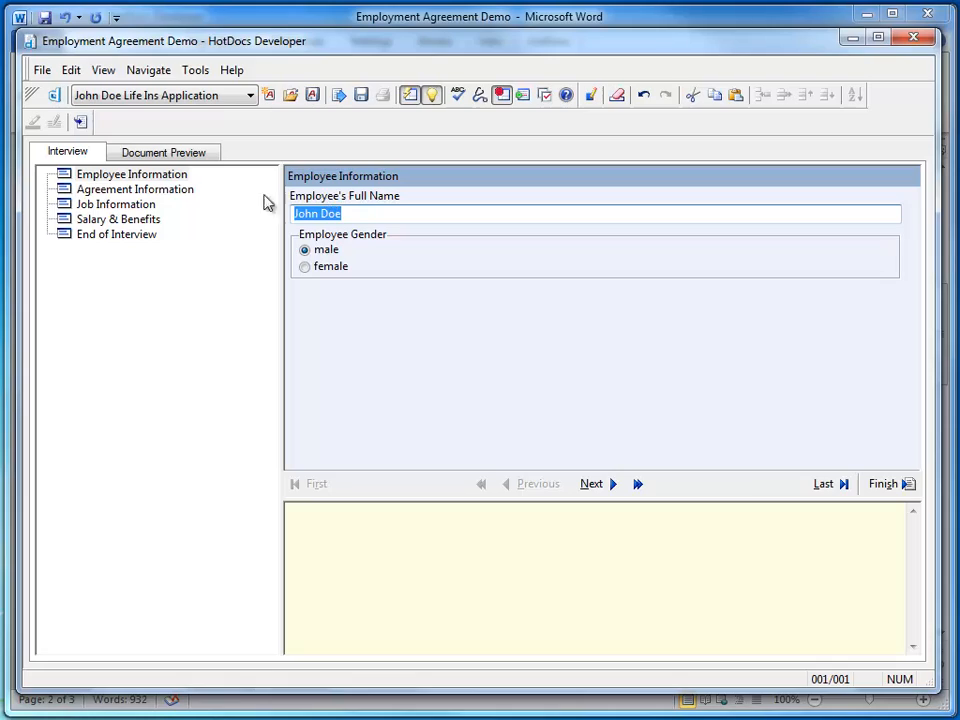
{"action": "left_click", "coordinate": [163, 155]}
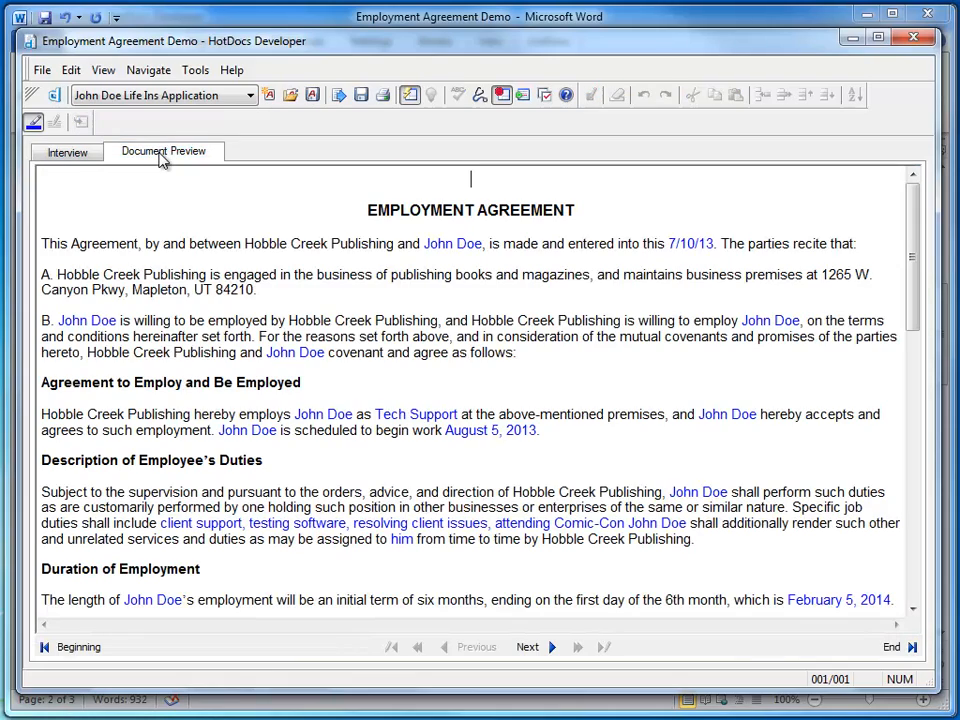
{"action": "scroll", "coordinate": [826, 359], "scroll_direction": "down", "scroll_amount": 10}
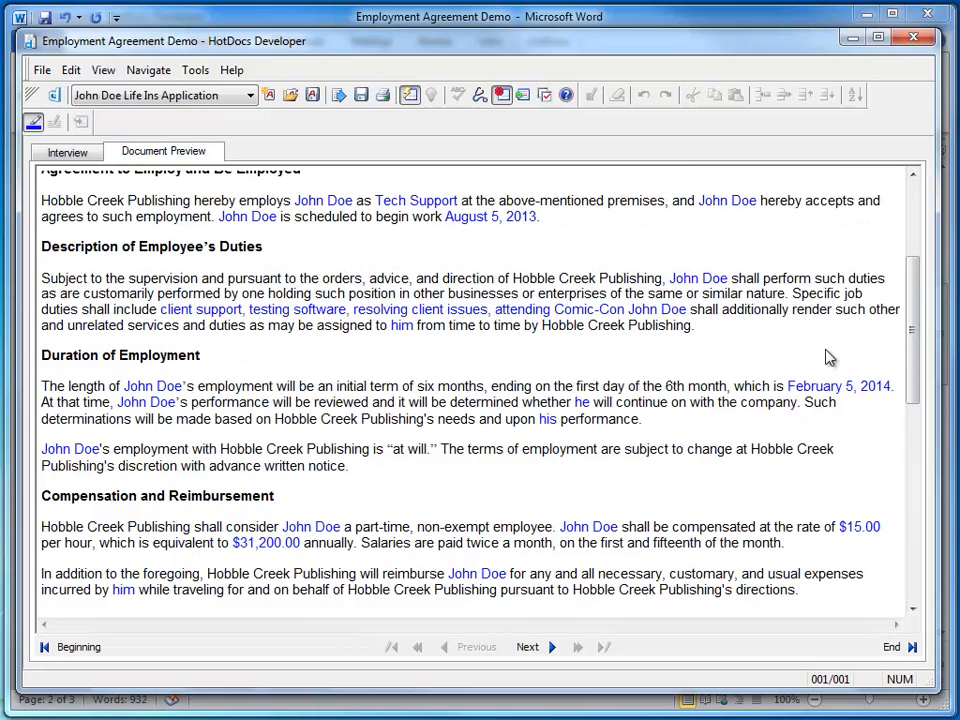
{"action": "scroll", "coordinate": [829, 358], "scroll_direction": "down", "scroll_amount": 3}
{"action": "scroll", "coordinate": [830, 357], "scroll_direction": "up", "scroll_amount": 10}
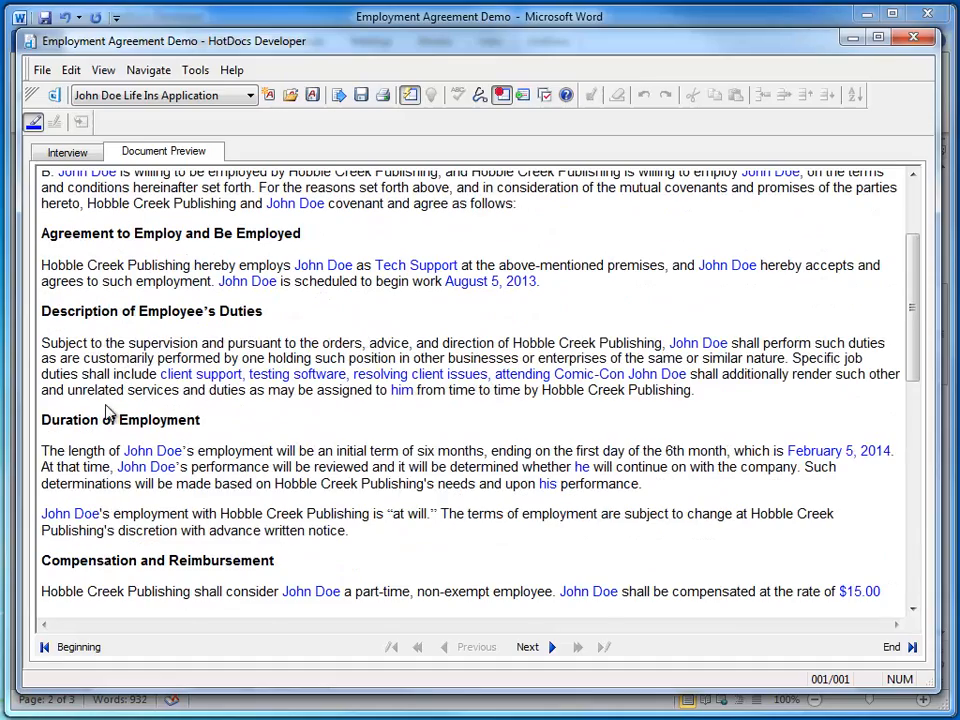
{"action": "scroll", "coordinate": [99, 422], "scroll_direction": "up", "scroll_amount": 3}
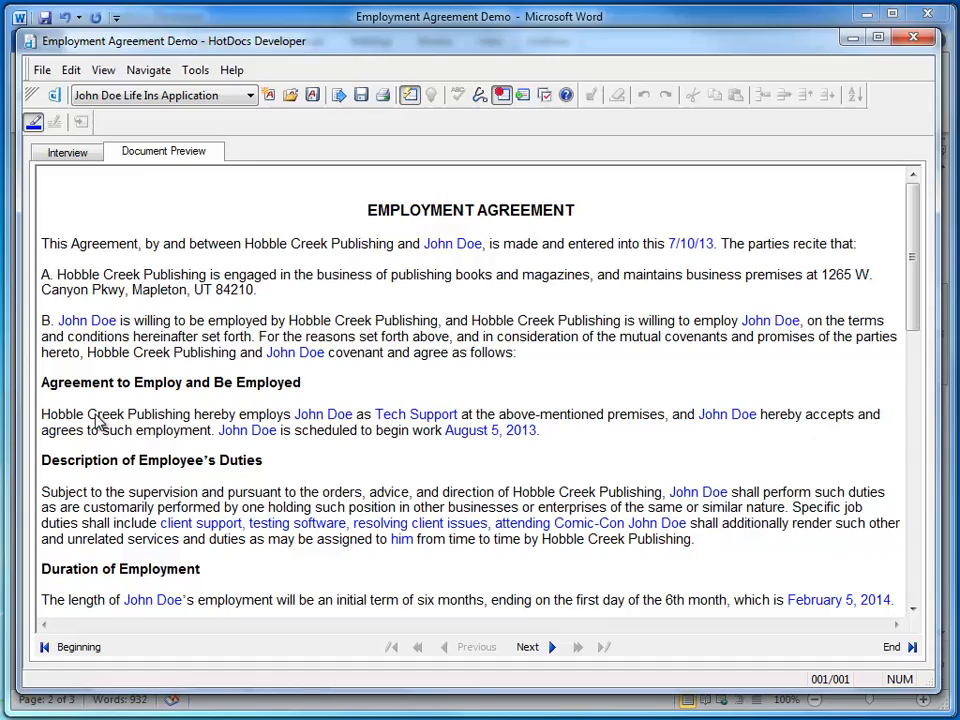
{"action": "scroll", "coordinate": [99, 422], "scroll_direction": "down", "scroll_amount": 12}
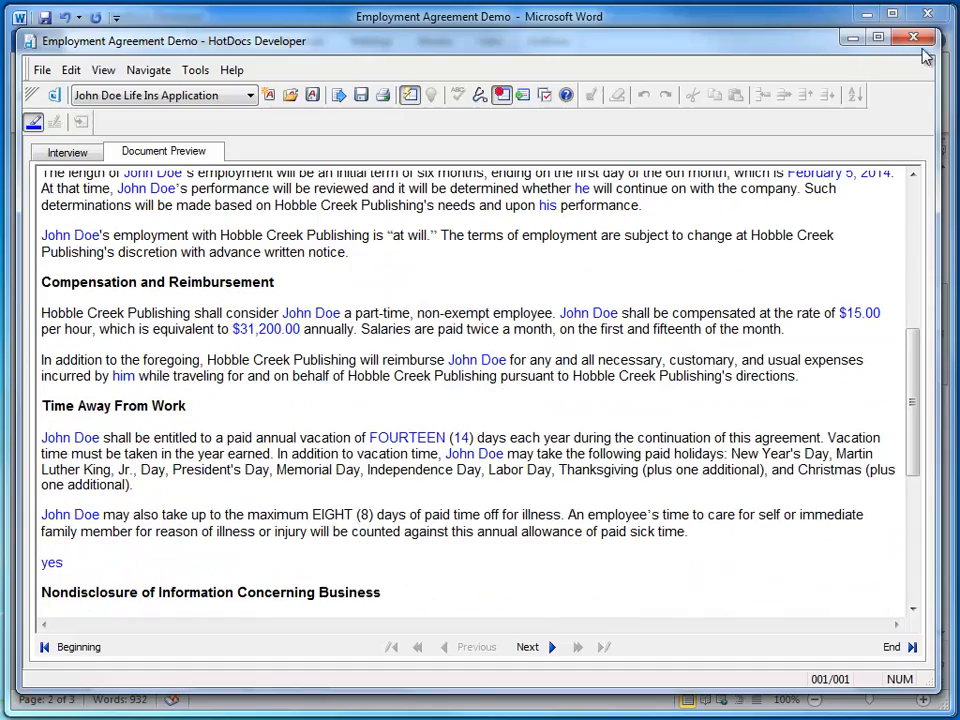
{"action": "left_click", "coordinate": [912, 38]}
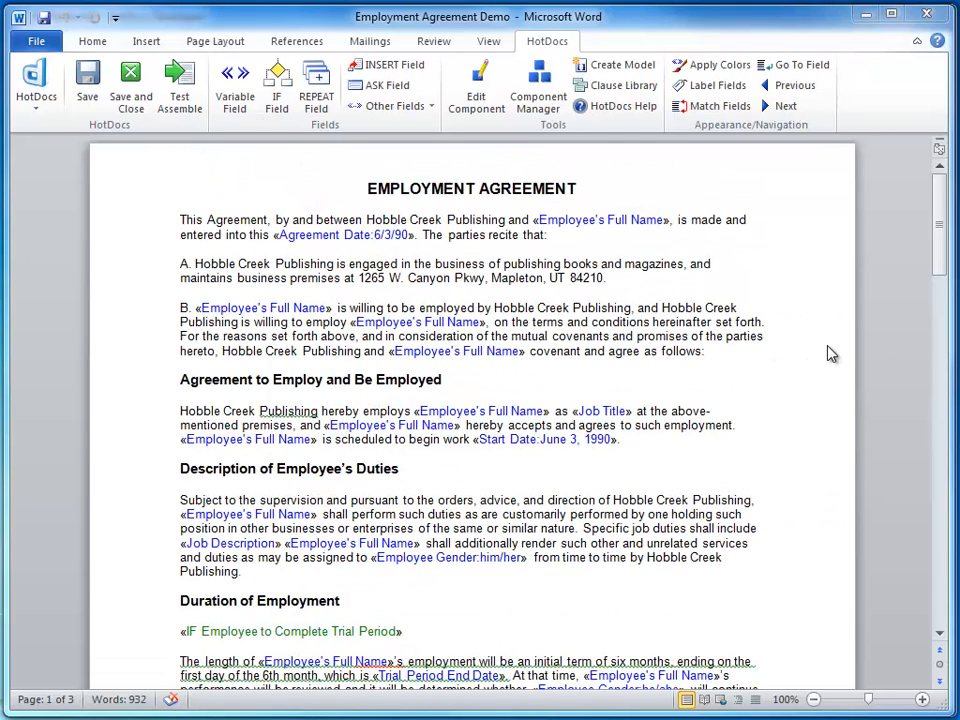
Step: Close the template in Word and open the Word Demonstration Templates library in HotDocs Developer
{"action": "left_click", "coordinate": [928, 14]}
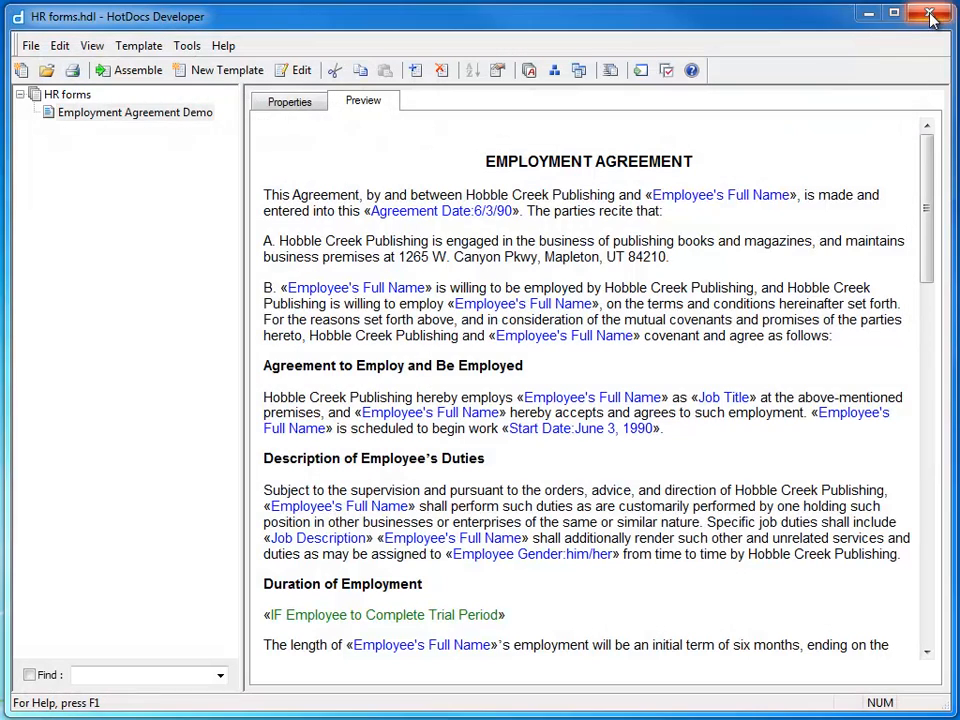
{"action": "left_click", "coordinate": [111, 114]}
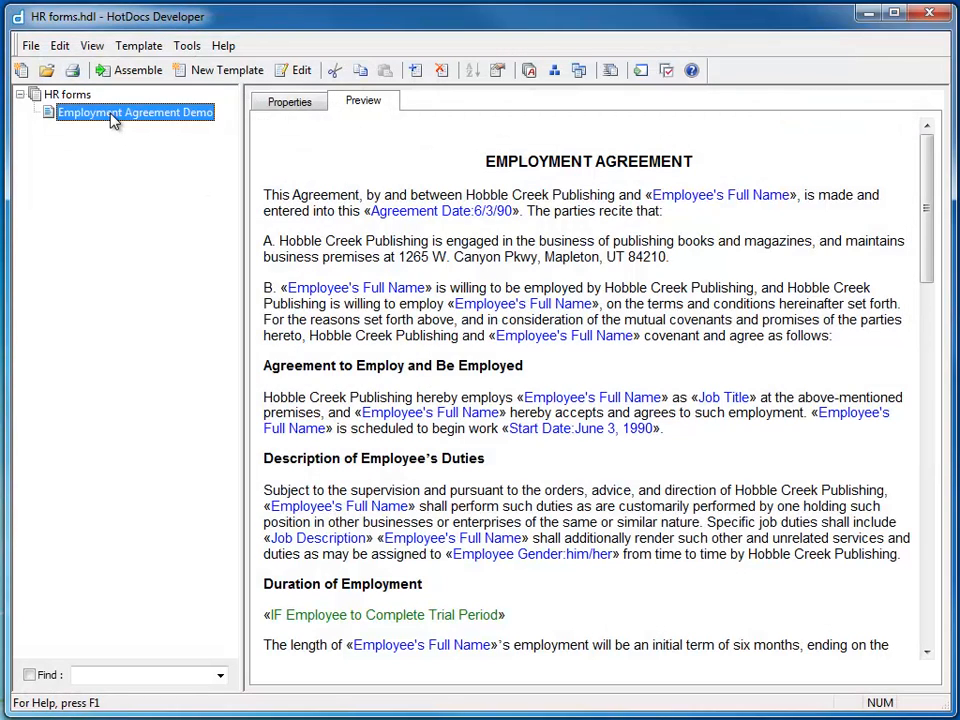
{"action": "left_click", "coordinate": [32, 46]}
{"action": "left_click", "coordinate": [92, 288]}
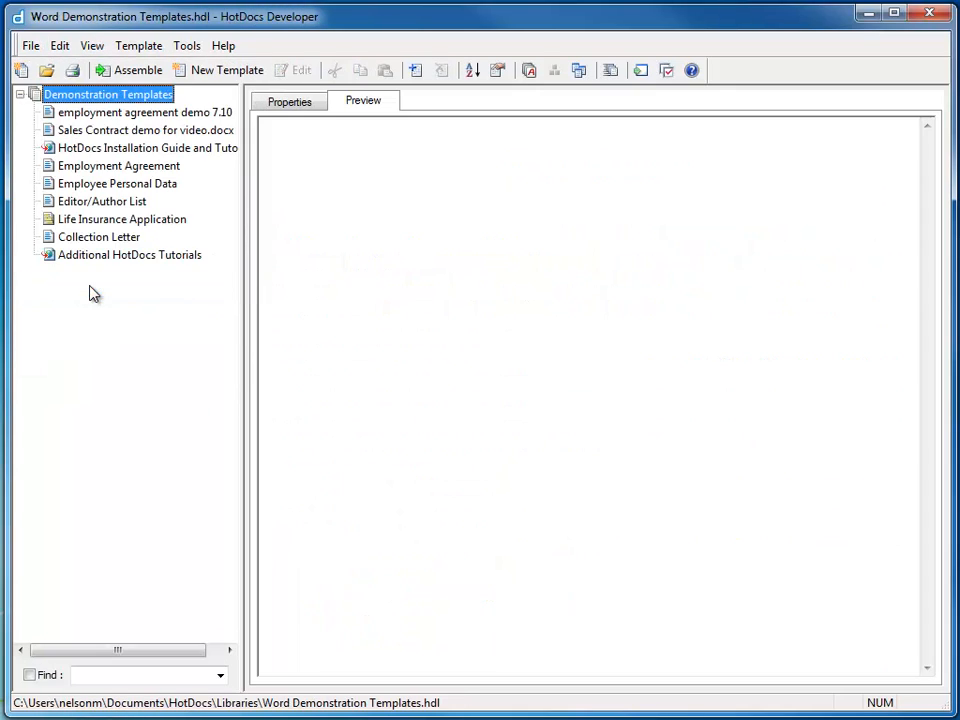
Step: Assemble the Employment Agreement template from the library using the saved Life Ins Application answer file
{"action": "left_click", "coordinate": [105, 166]}
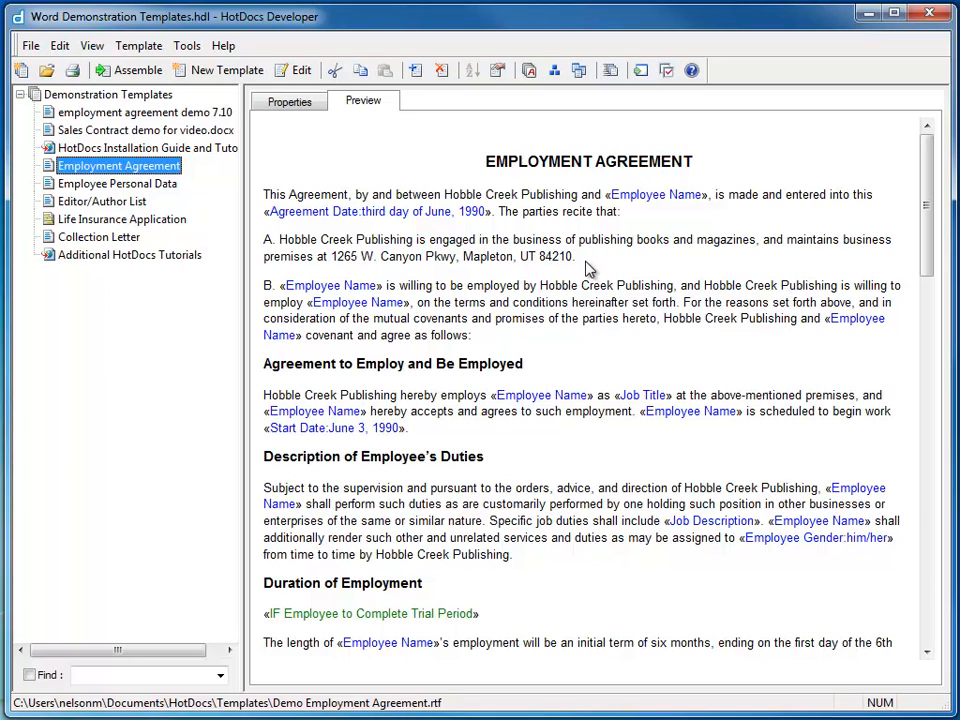
{"action": "left_click", "coordinate": [137, 70]}
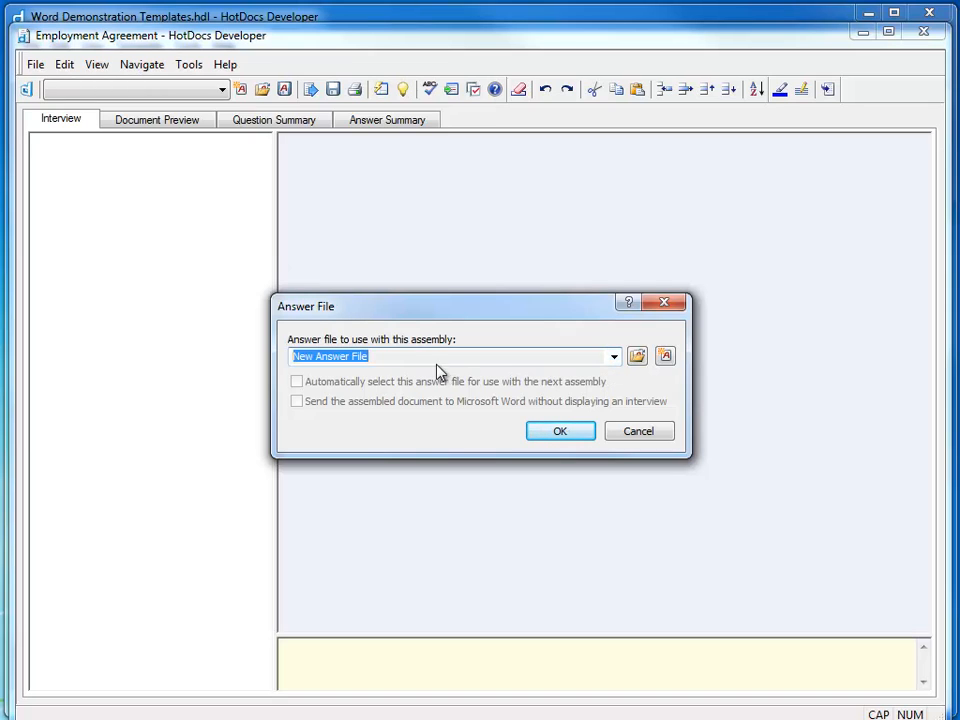
{"action": "left_click", "coordinate": [616, 360]}
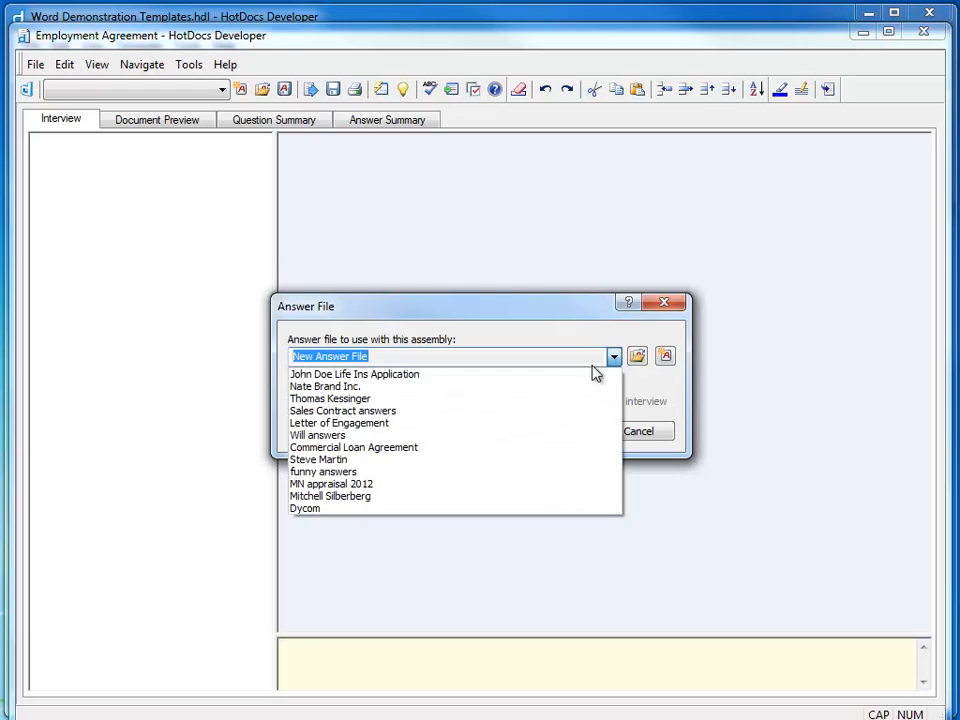
{"action": "left_click", "coordinate": [555, 374]}
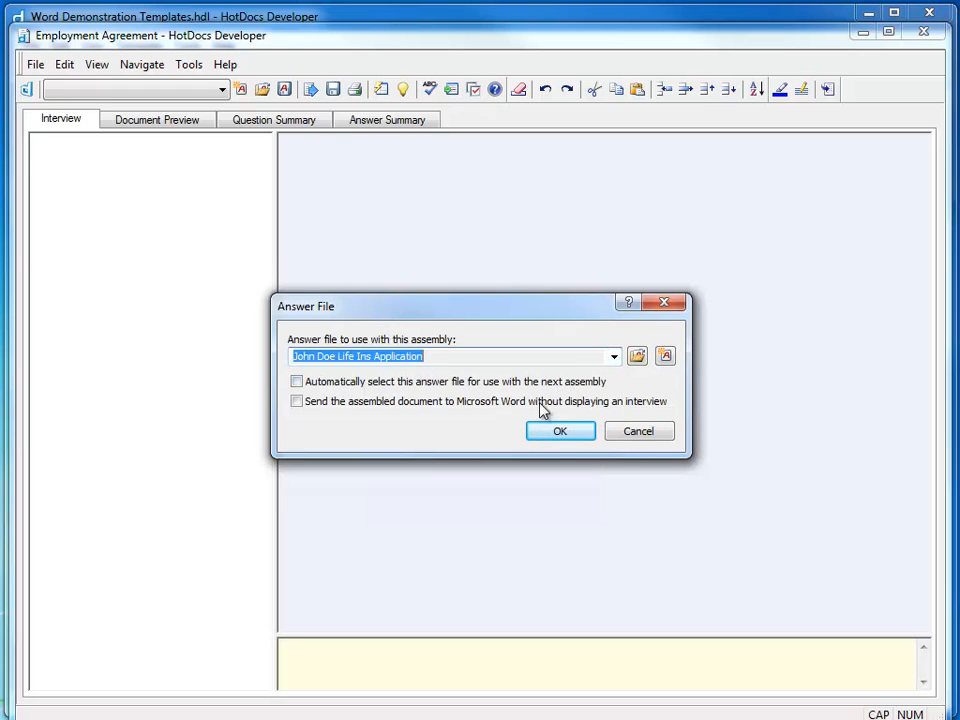
{"action": "left_click", "coordinate": [553, 432]}
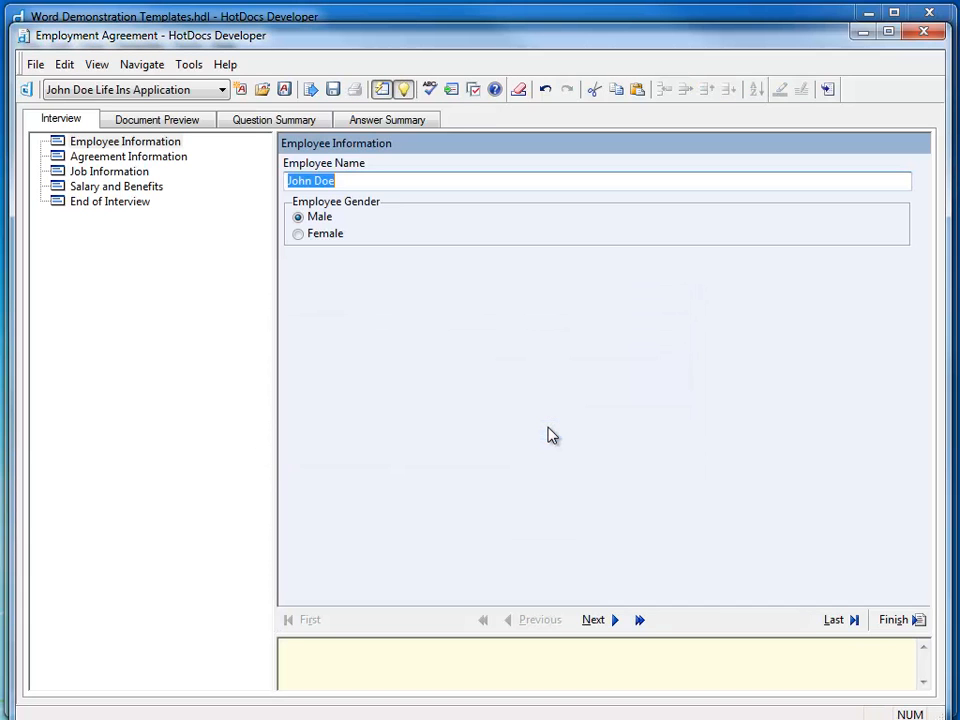
Step: Review the Agreement Information, Job Information, and Salary and Benefits answers, and read through the whole assembled agreement in the document preview
{"action": "left_click", "coordinate": [156, 157]}
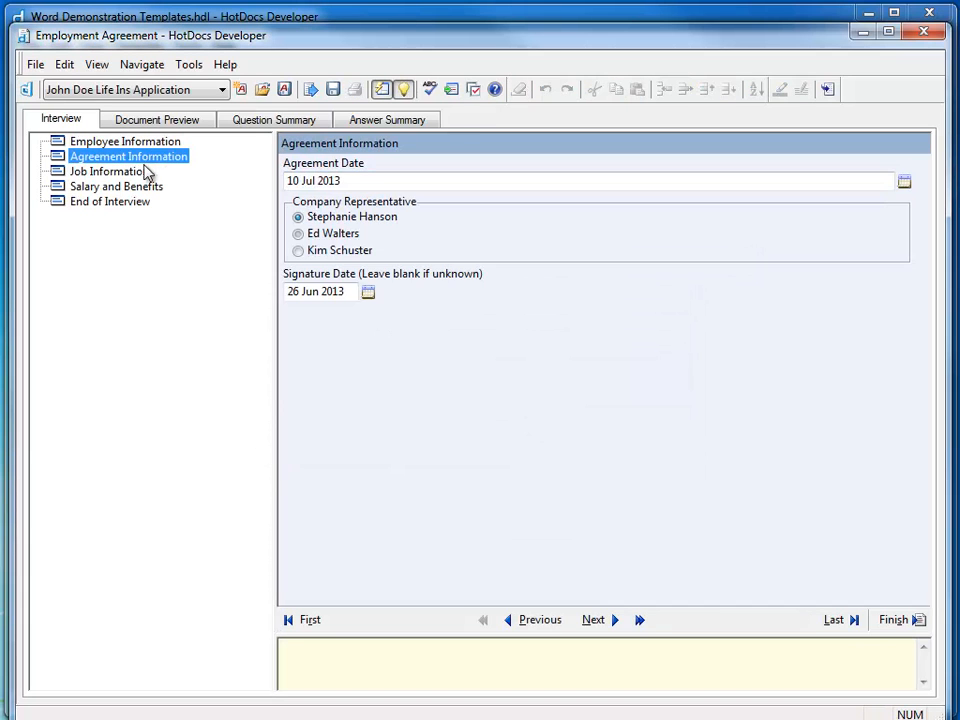
{"action": "left_click", "coordinate": [133, 171]}
{"action": "left_click", "coordinate": [130, 188]}
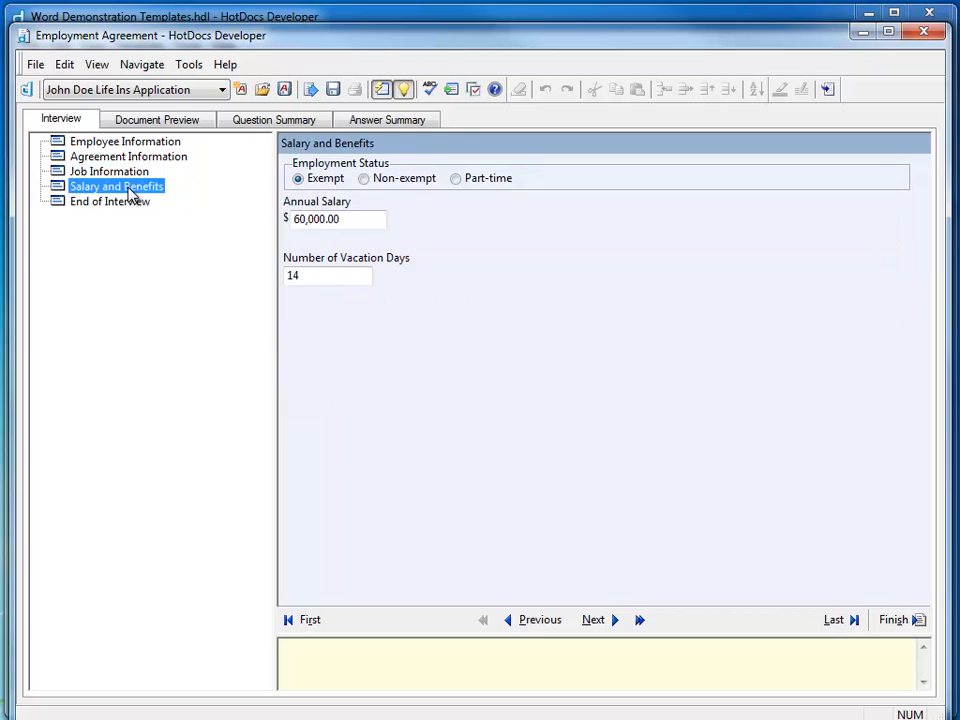
{"action": "left_click", "coordinate": [160, 121]}
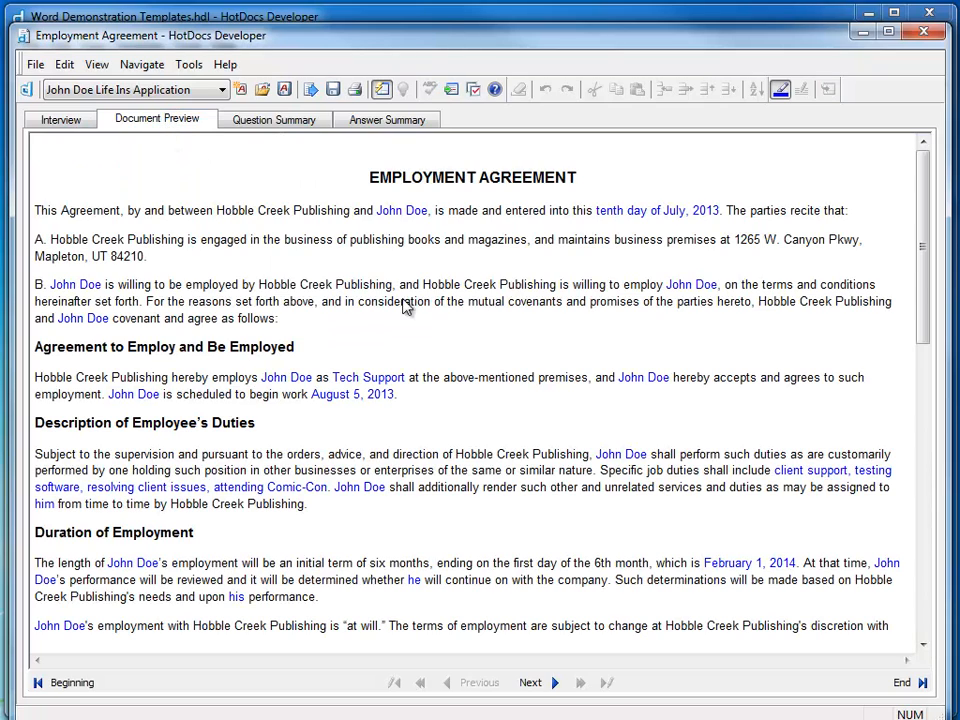
{"action": "scroll", "coordinate": [585, 317], "scroll_direction": "down", "scroll_amount": 9}
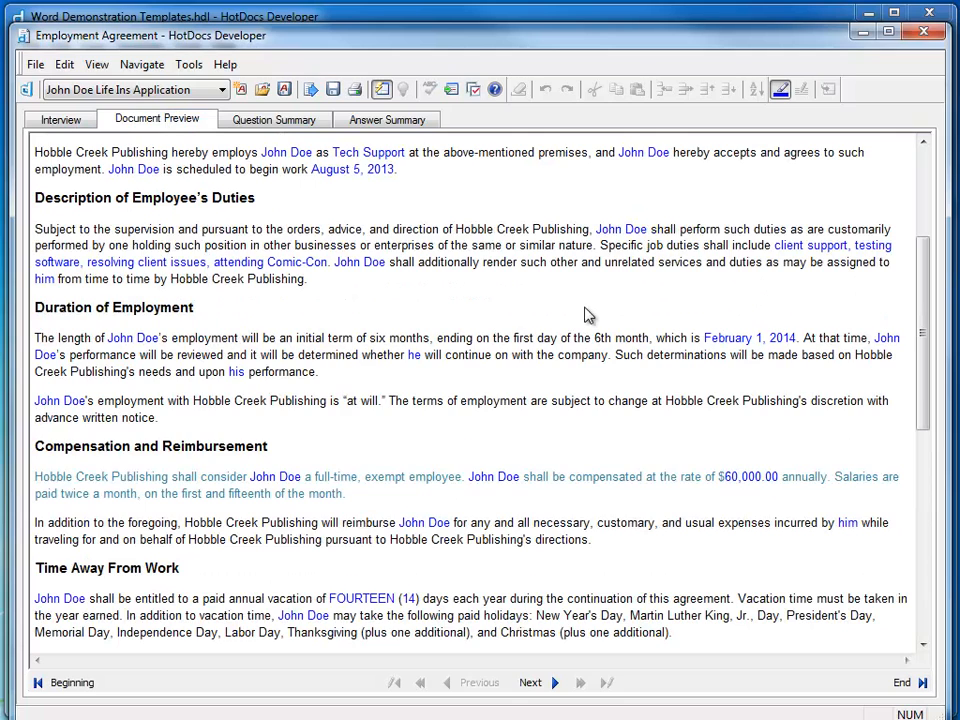
{"action": "scroll", "coordinate": [587, 315], "scroll_direction": "down", "scroll_amount": 5}
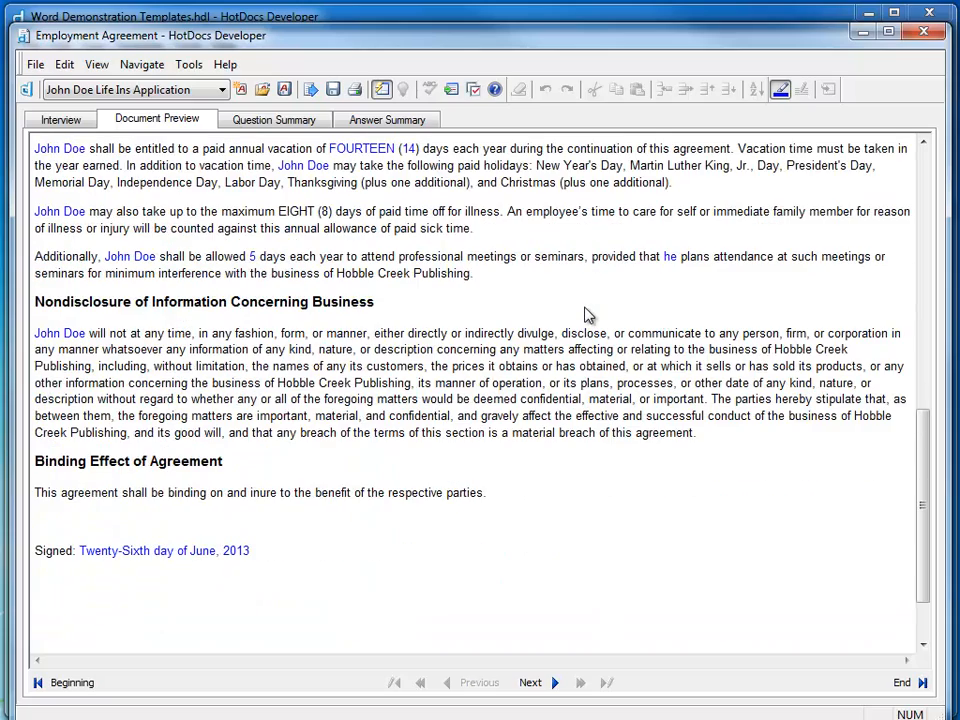
{"action": "scroll", "coordinate": [587, 315], "scroll_direction": "up", "scroll_amount": 14}
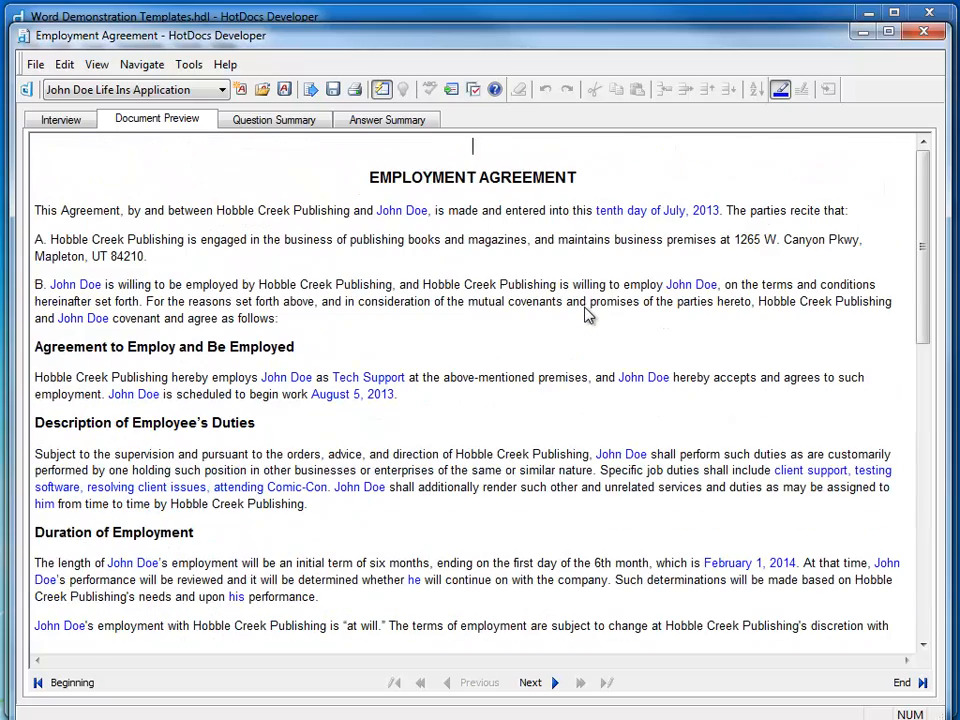
Step: Finish the interview from its End of Interview dialog to send the agreement to Microsoft Word, and close the Navigation pane there
{"action": "left_click", "coordinate": [61, 120]}
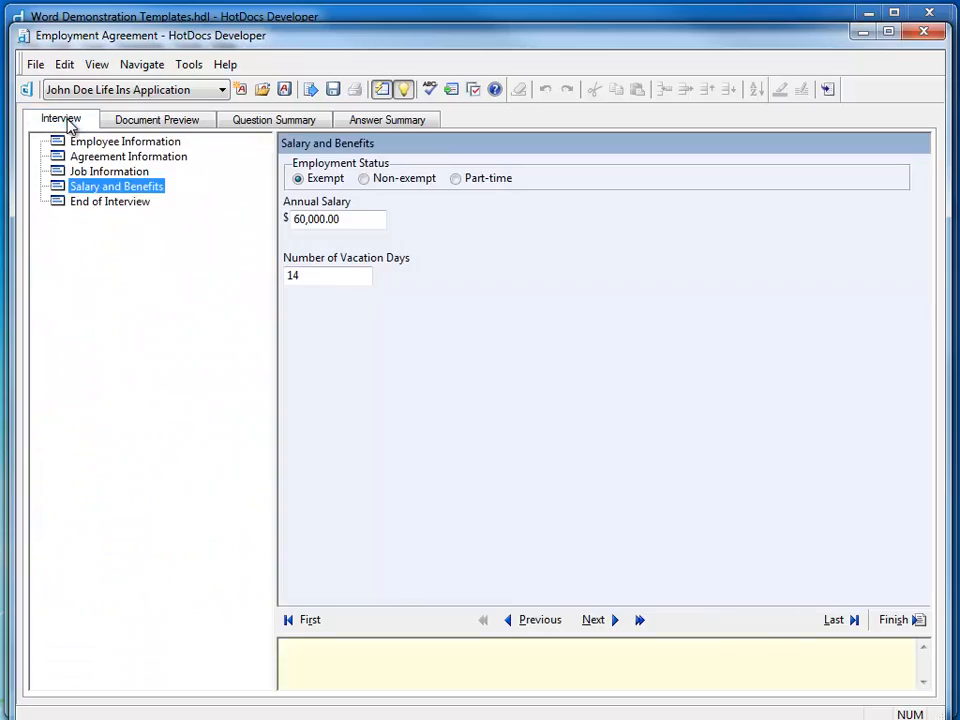
{"action": "left_click", "coordinate": [105, 202]}
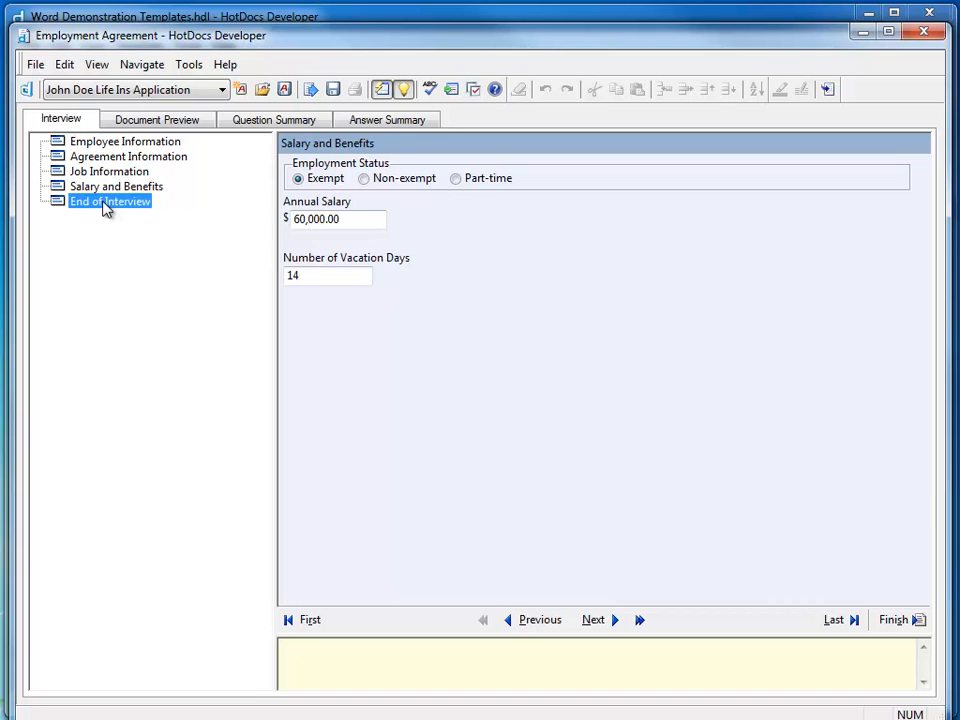
{"action": "left_click", "coordinate": [898, 620]}
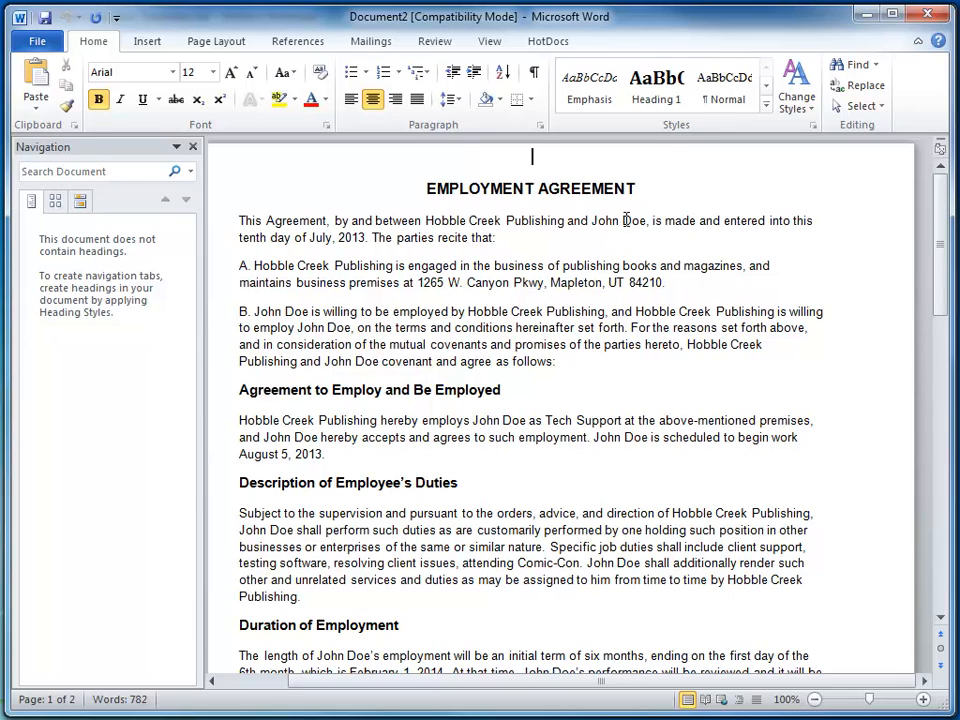
{"action": "left_click", "coordinate": [193, 147]}
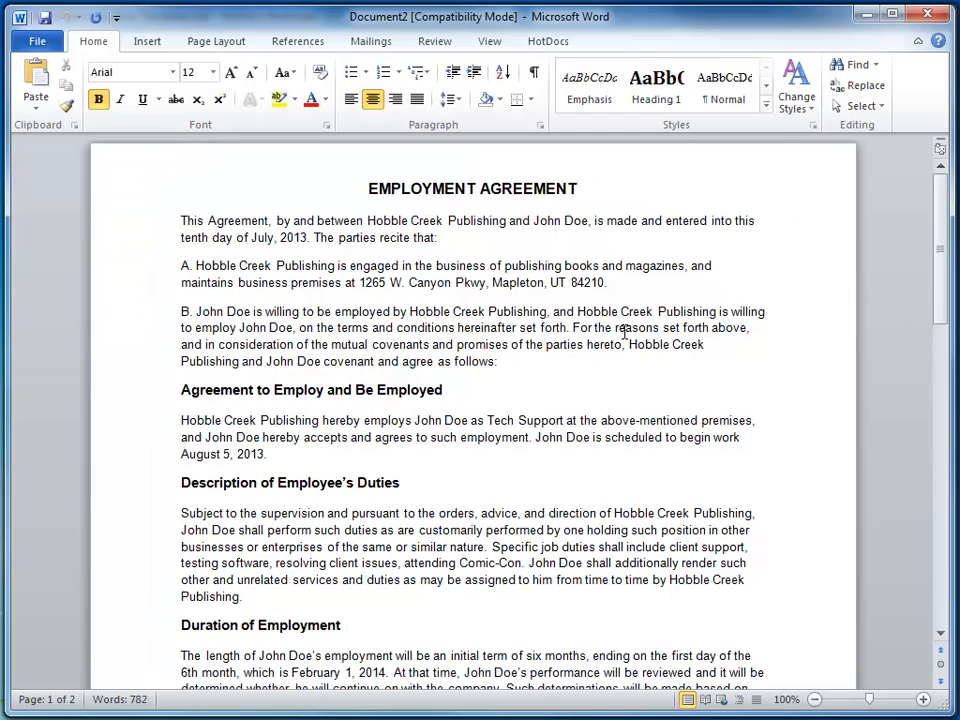